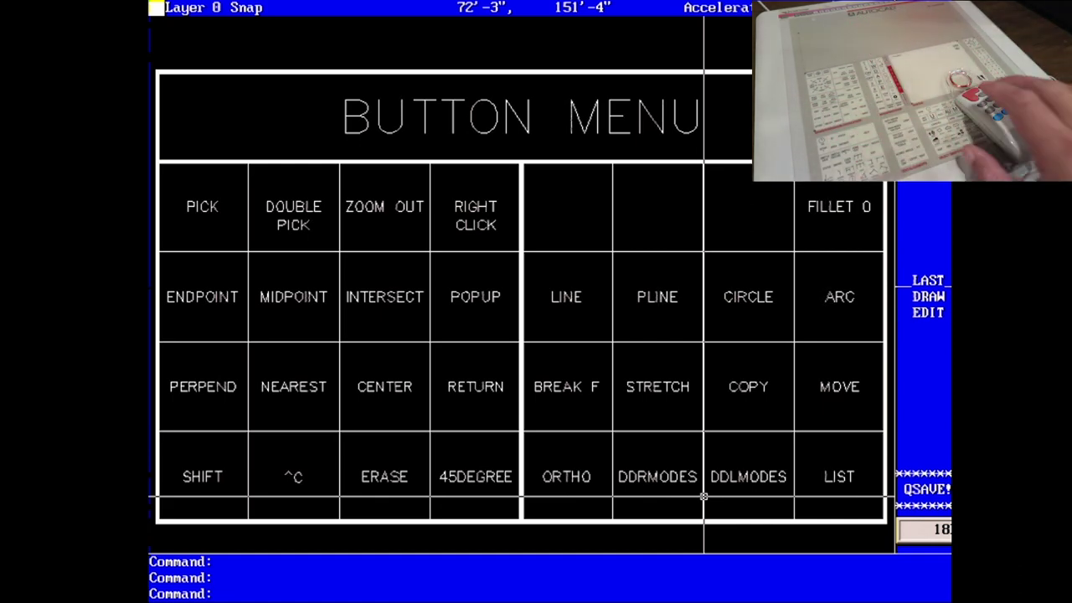
pyautogui.moveTo(251, 7)
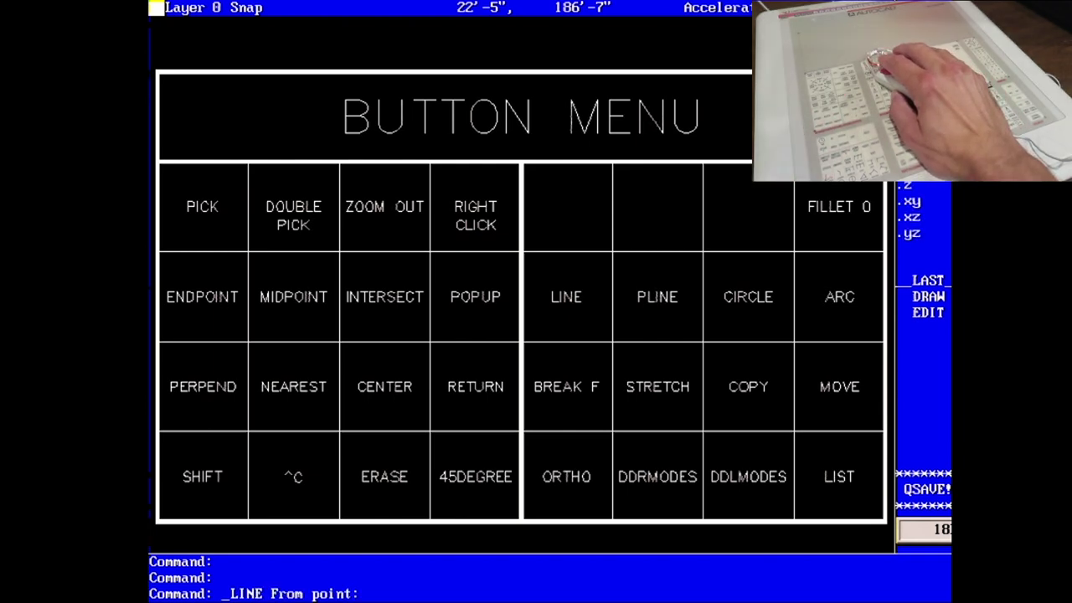
pyautogui.hotkey('ctrl', 'c')
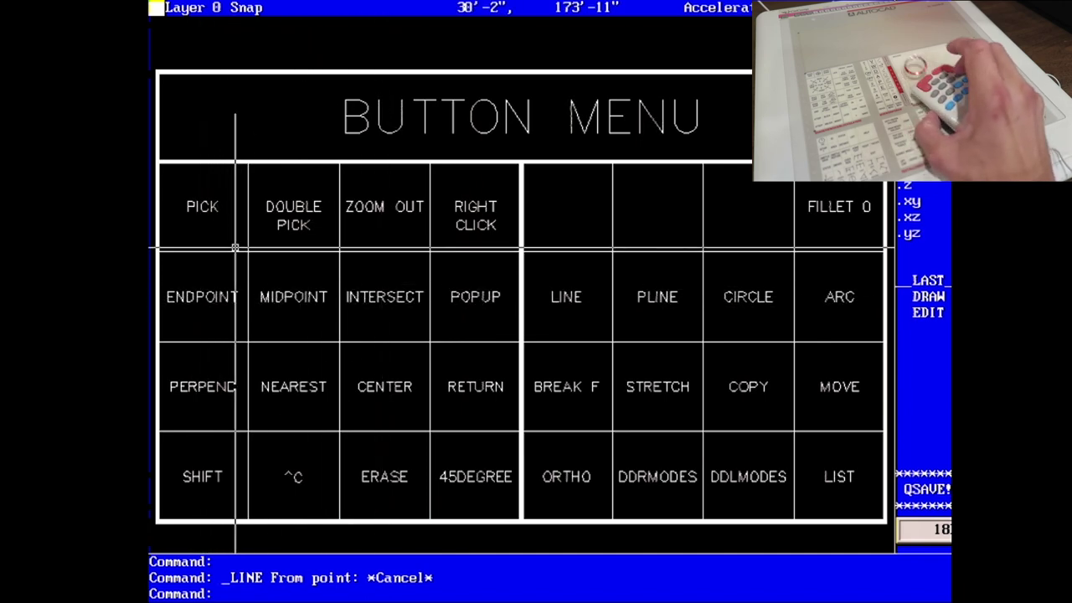
pyautogui.middleClick(325, 268)
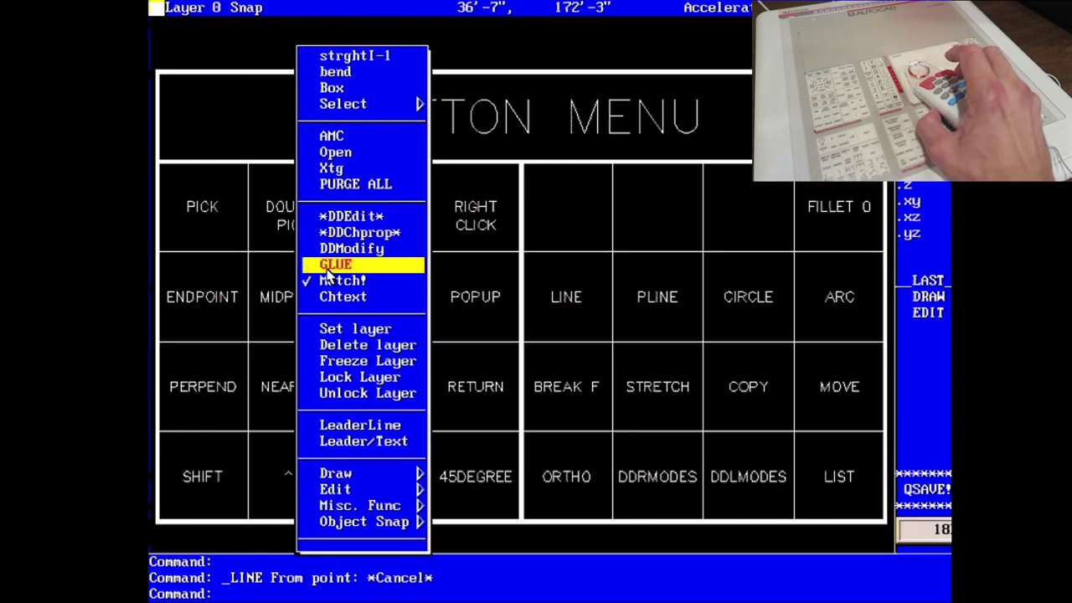
pyautogui.hotkey('ctrl', 'c')
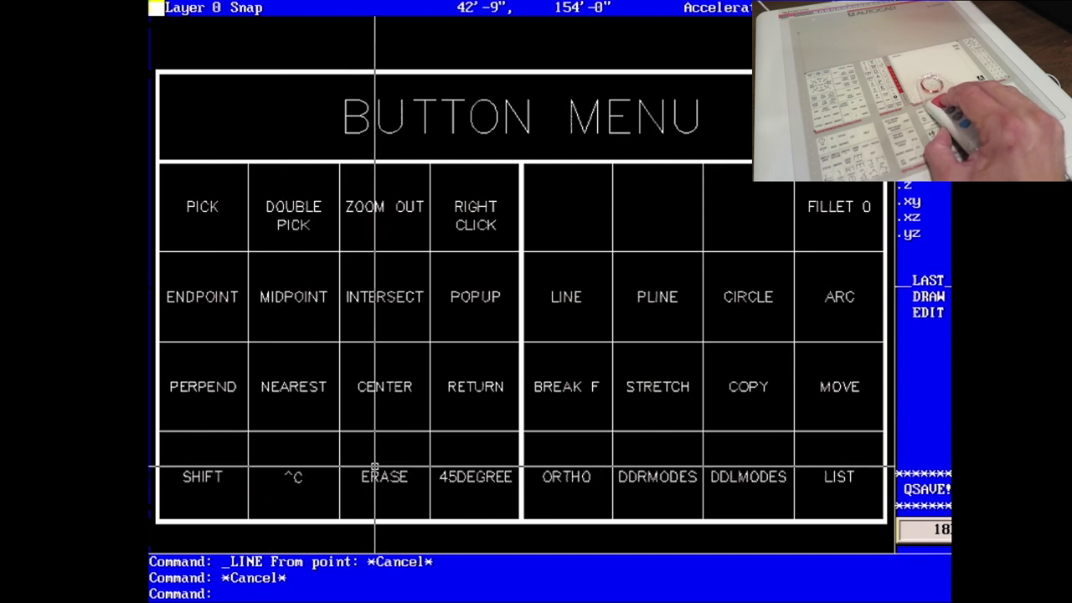
pyautogui.click(467, 451)
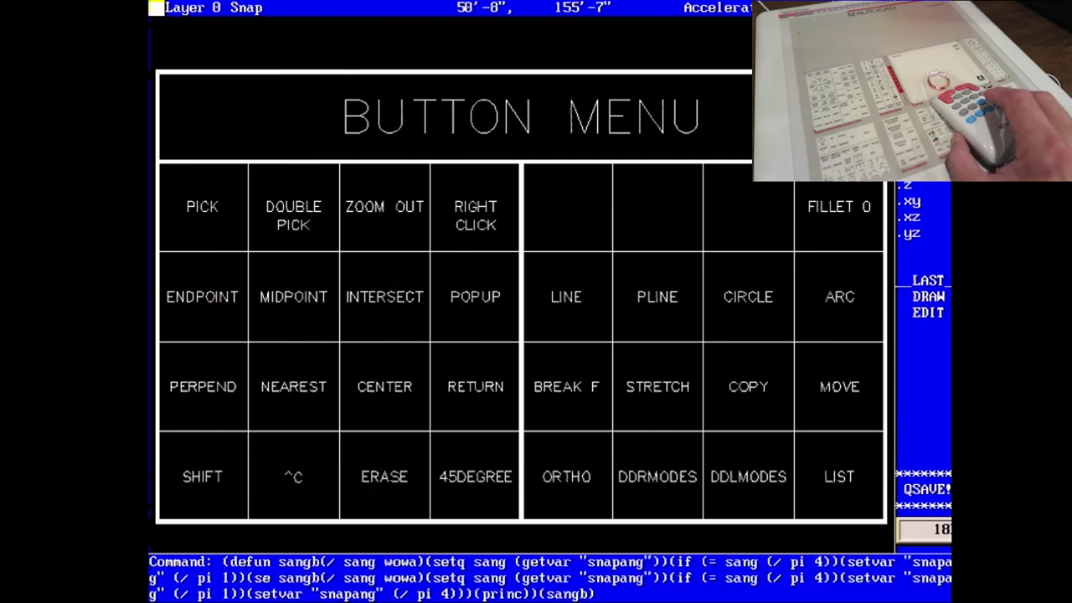
pyautogui.click(470, 452)
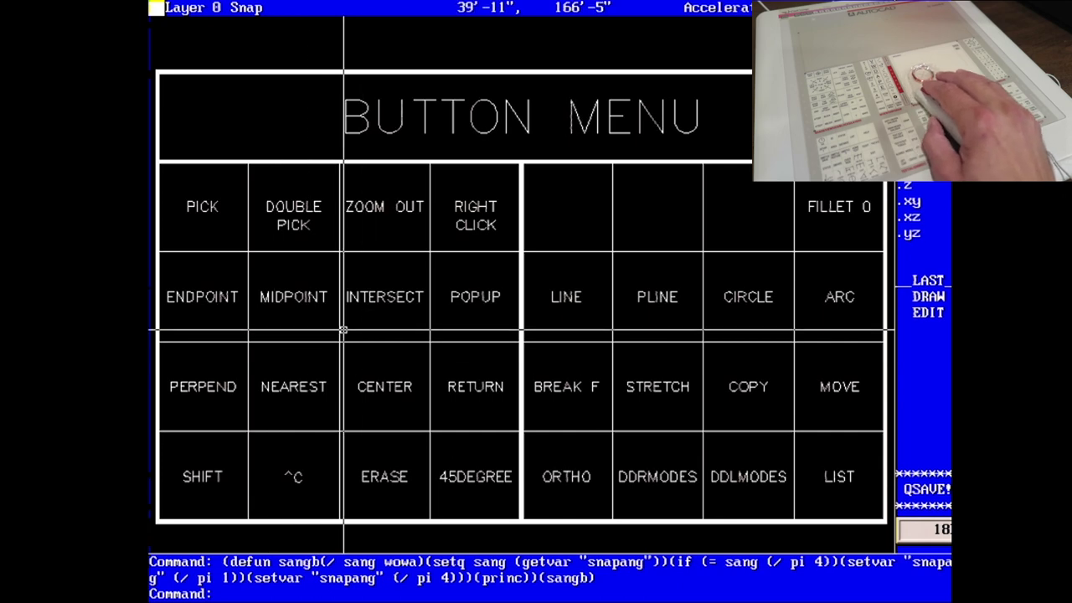
pyautogui.press('Return')
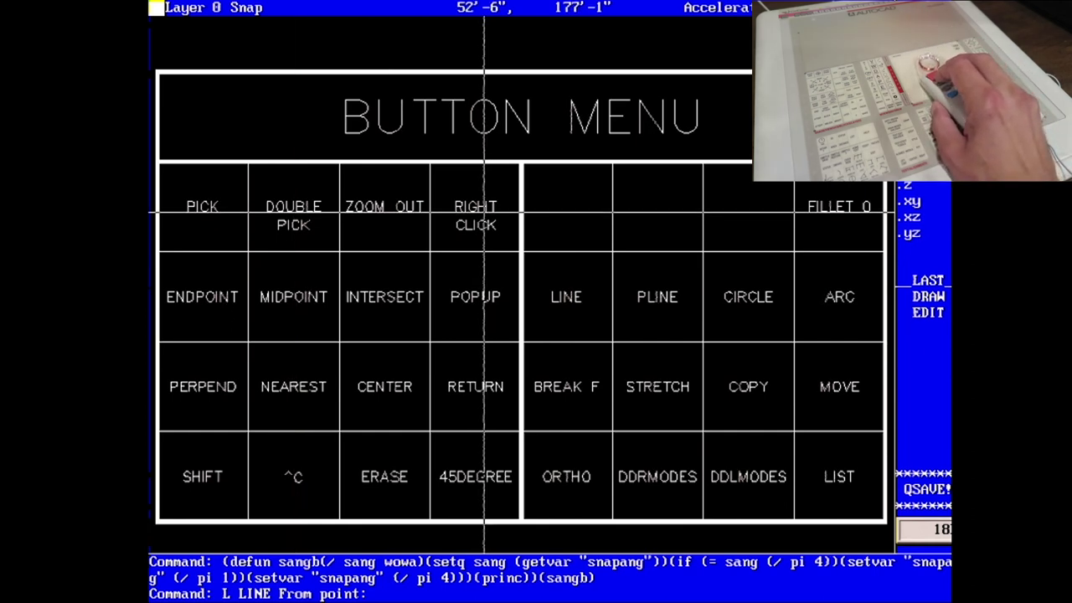
pyautogui.click(574, 192)
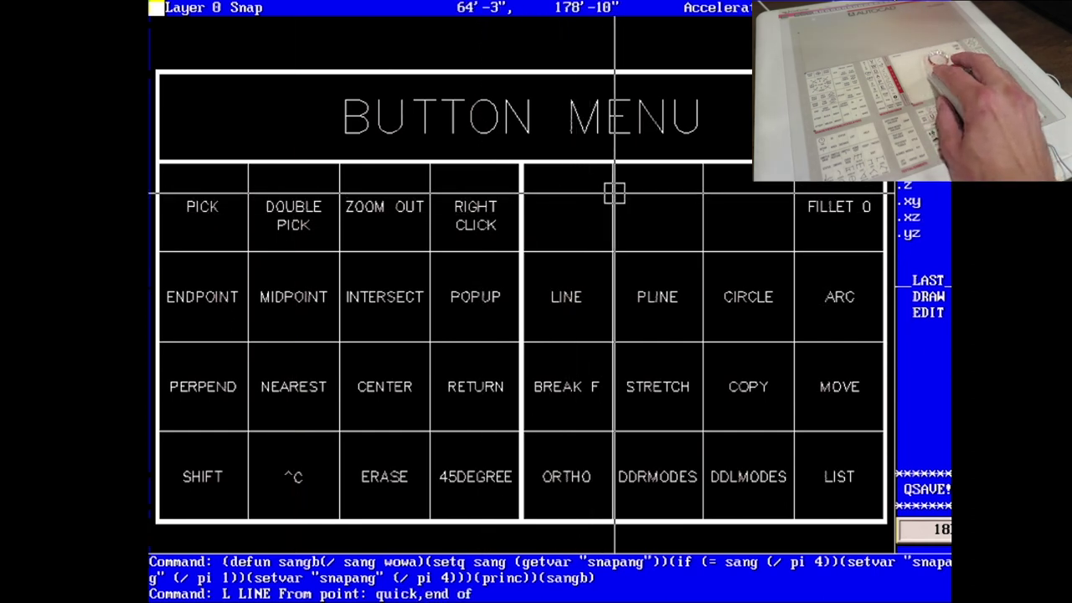
pyautogui.click(612, 192)
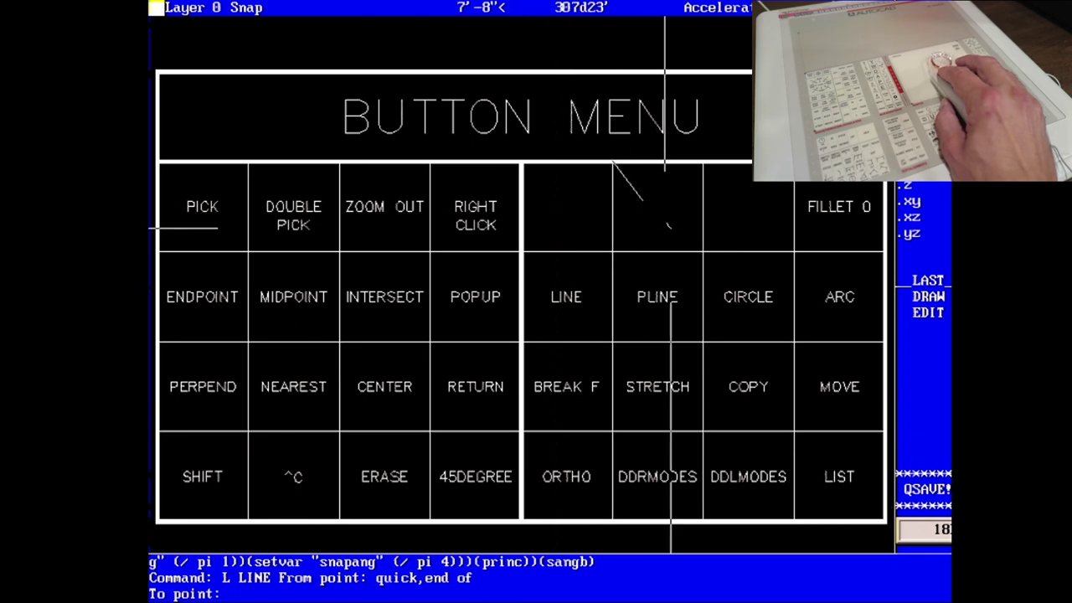
pyautogui.hotkey('ctrl', 'c')
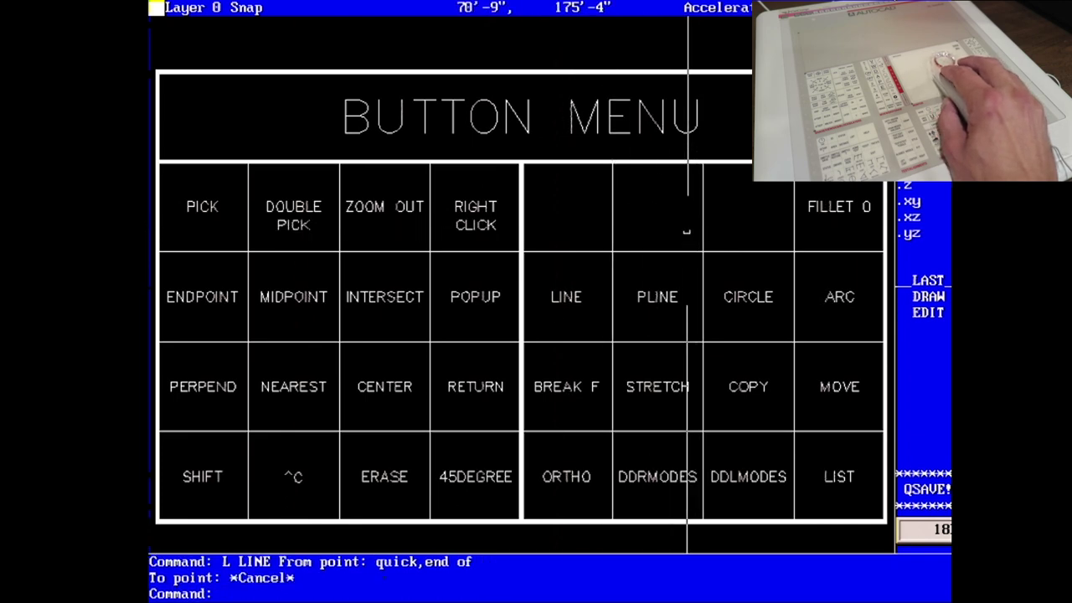
# Step: Set HIGHLIGHT to 1 with the puck's highlight button, then start and cancel a CIRCLE command
pyautogui.click(553, 181)
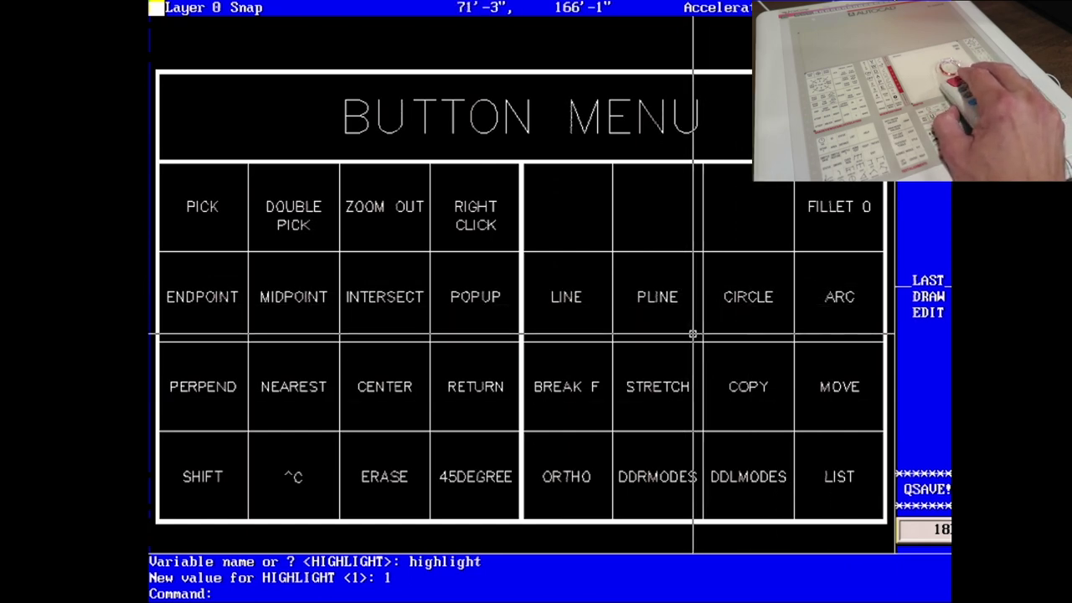
pyautogui.click(777, 323)
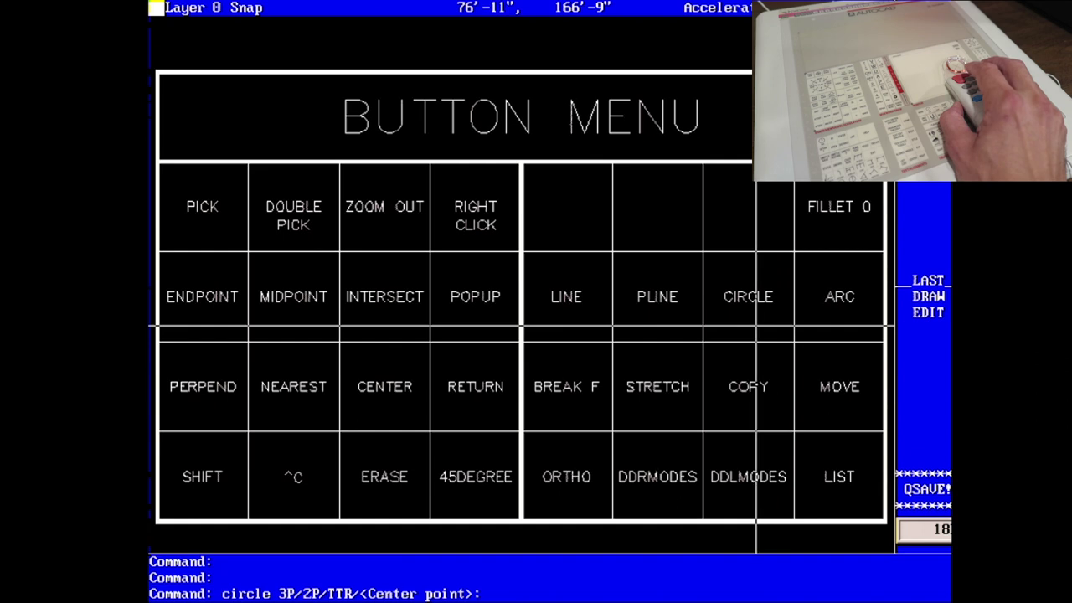
pyautogui.hotkey('ctrl', 'c')
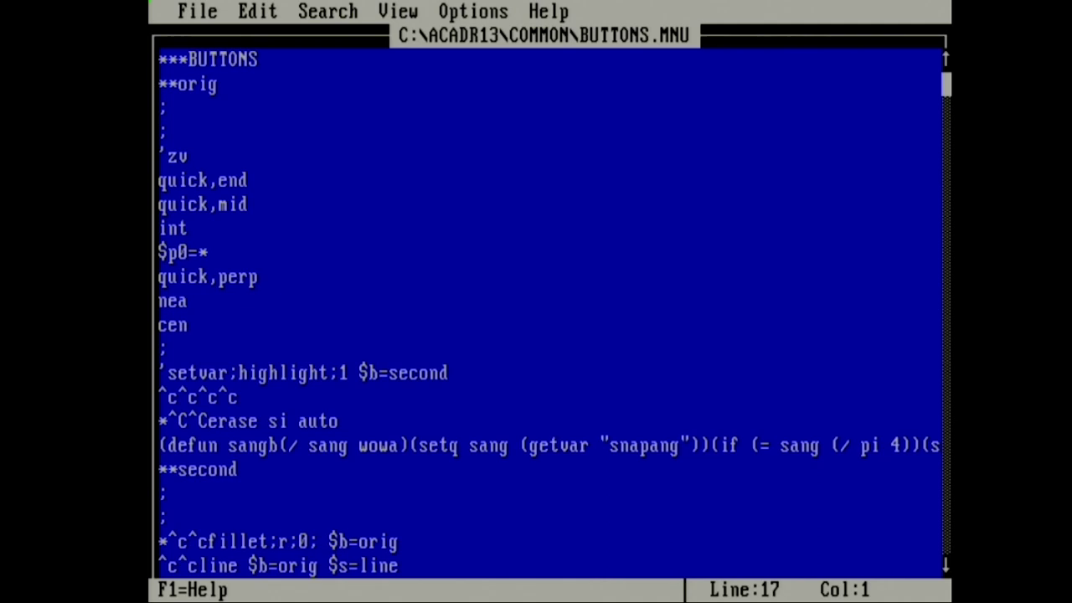
# Step: Mark the ***BUTTONS, **orig, **second and setvar highlight lines in turn, then move down through the **second group
pyautogui.hotkey('shift', 'Down')
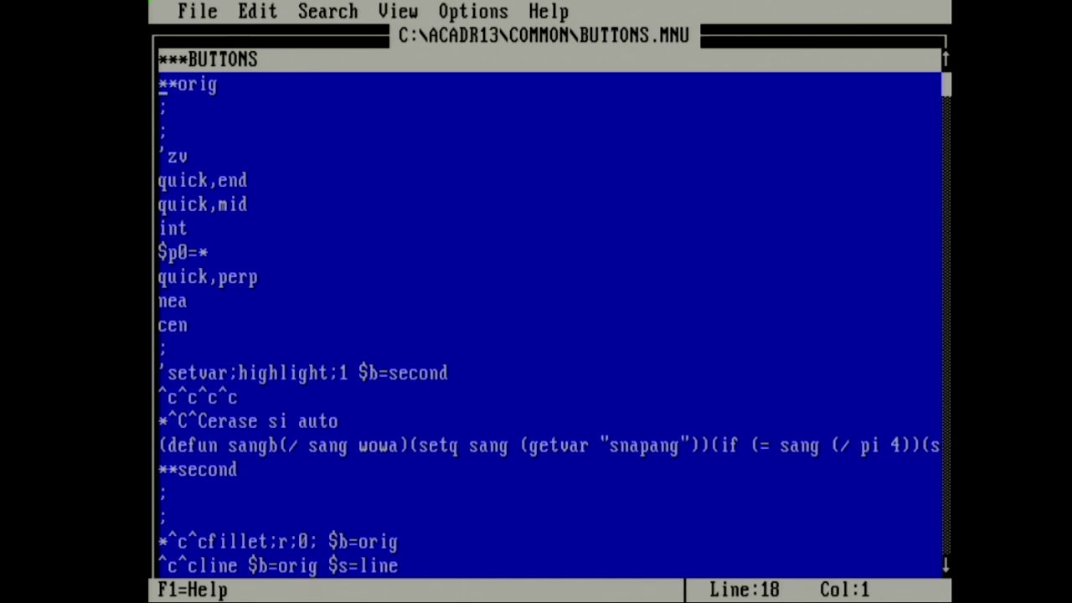
pyautogui.press('Down')
pyautogui.hotkey('shift', 'Down')
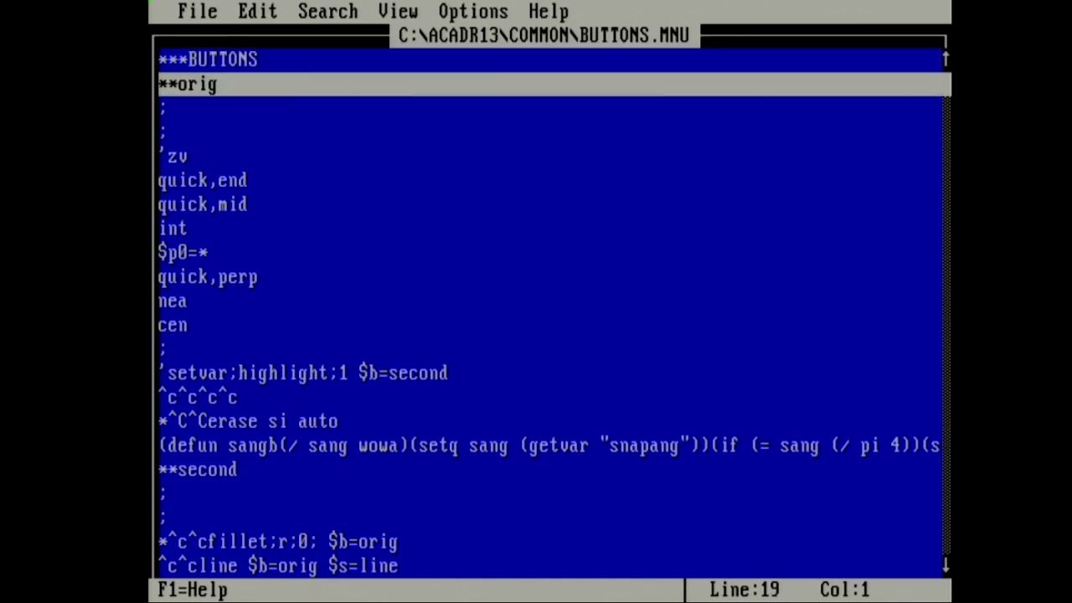
pyautogui.press('Down')
pyautogui.press('Down')
pyautogui.press('Down')
pyautogui.press('Down')
pyautogui.press('Down')
pyautogui.press('Down')
pyautogui.press('Down')
pyautogui.press('Down')
pyautogui.press('Down')
pyautogui.press('Down')
pyautogui.press('Down')
pyautogui.press('Down')
pyautogui.press('Down')
pyautogui.press('Down')
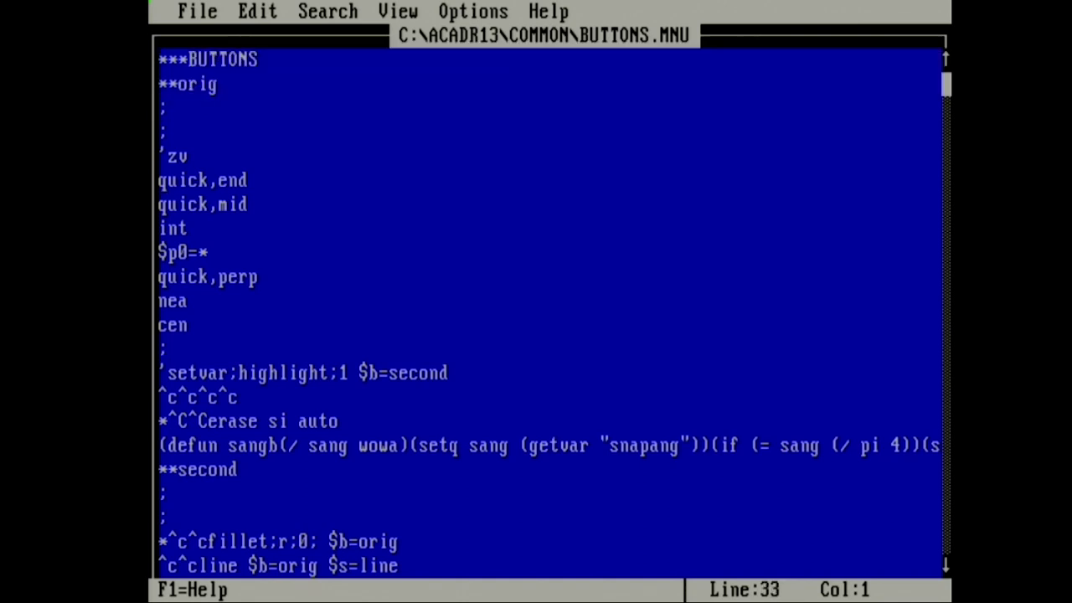
pyautogui.hotkey('shift', 'Down')
pyautogui.press('Up')
pyautogui.press('Up')
pyautogui.press('Up')
pyautogui.press('Up')
pyautogui.press('Up')
pyautogui.hotkey('shift', 'Down')
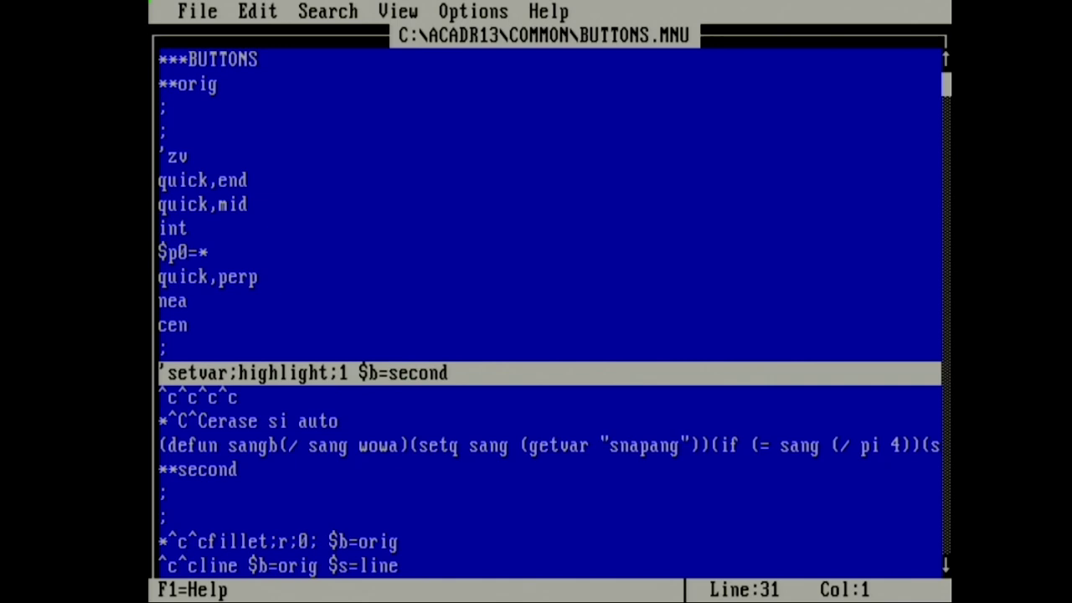
pyautogui.press('Down')
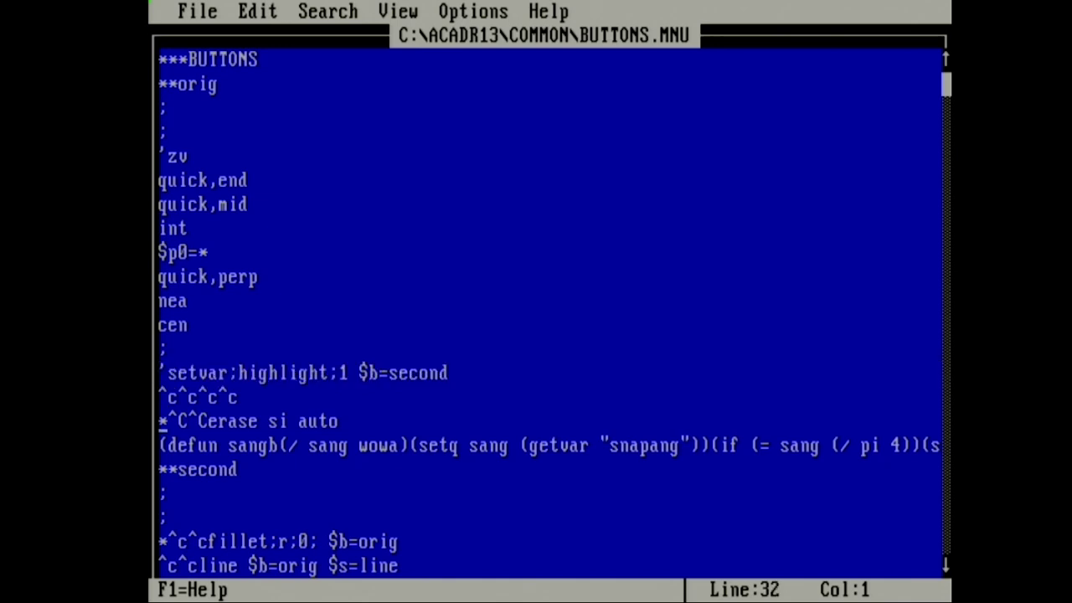
pyautogui.press('Down')
pyautogui.press('Down')
pyautogui.press('Down')
pyautogui.press('Down')
pyautogui.press('Down')
pyautogui.press('Down')
pyautogui.press('Down')
pyautogui.press('Down')
pyautogui.press('Down')
pyautogui.press('Down')
pyautogui.press('Down')
pyautogui.press('Down')
pyautogui.press('Down')
pyautogui.press('Down')
pyautogui.press('Down')
pyautogui.press('Down')
pyautogui.press('Down')
pyautogui.press('Down')
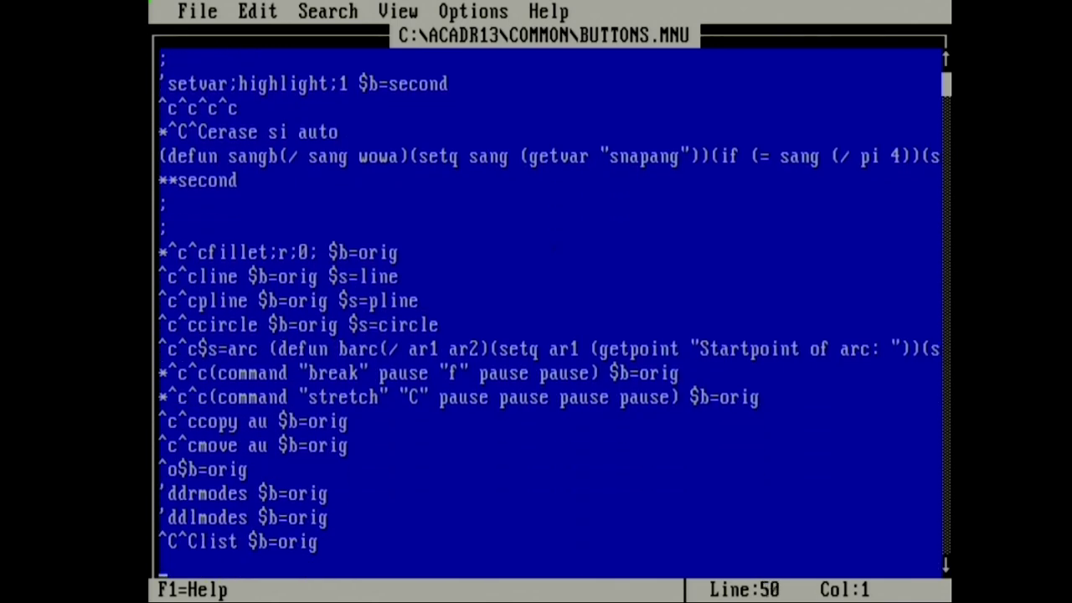
pyautogui.press('Up')
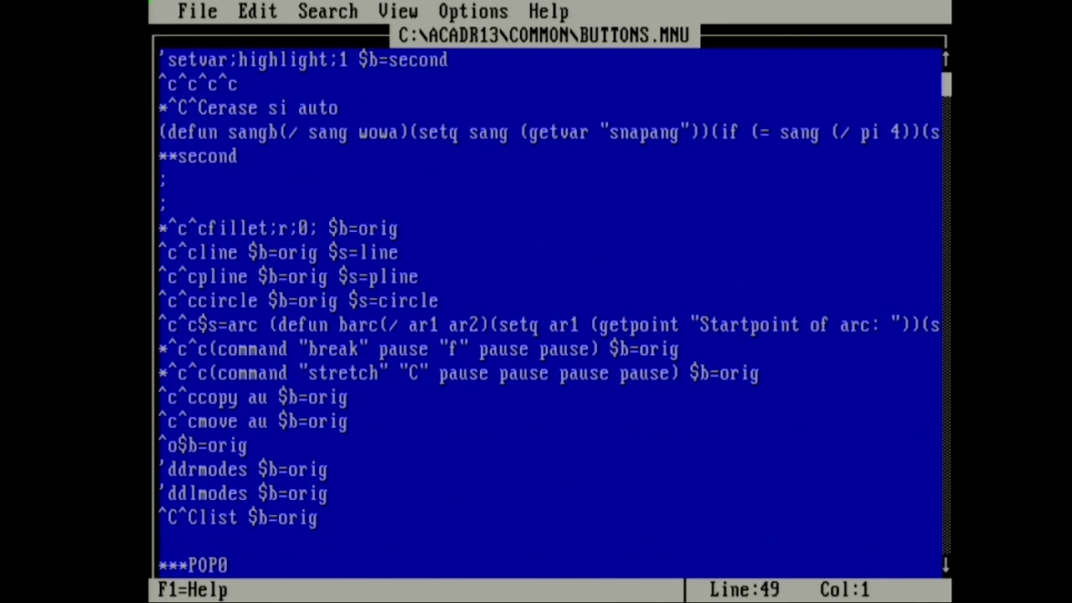
pyautogui.press('Right')
pyautogui.press('Right')
pyautogui.press('Right')
pyautogui.press('Right')
pyautogui.press('Right')
pyautogui.press('Right')
pyautogui.press('Right')
pyautogui.press('Right')
pyautogui.press('Right')
pyautogui.hotkey('shift', 'Right')
pyautogui.hotkey('shift', 'Right')
pyautogui.hotkey('shift', 'Right')
pyautogui.hotkey('shift', 'Right')
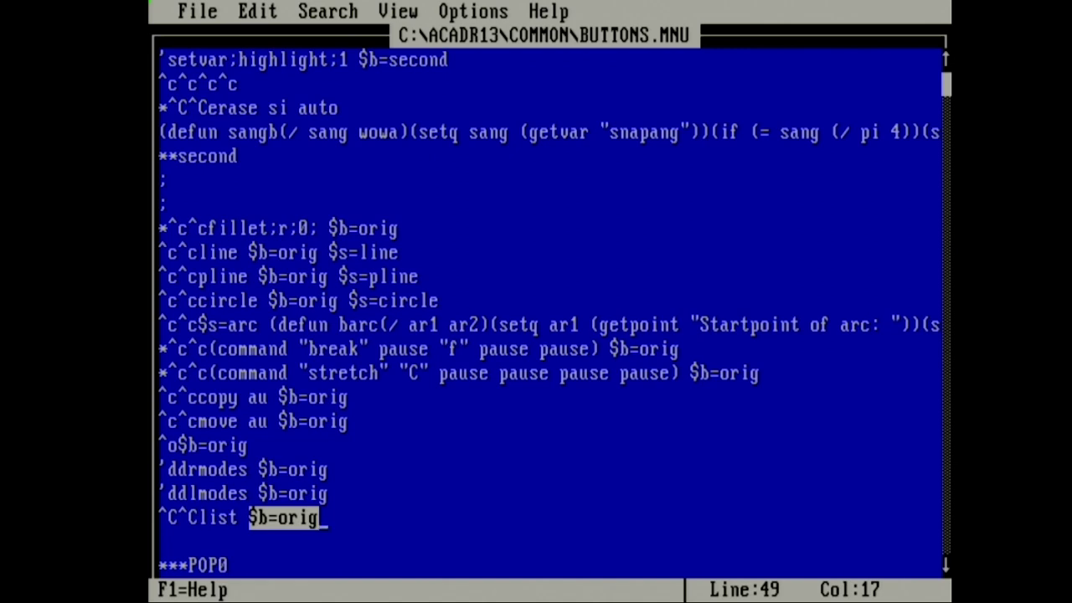
pyautogui.press('Up')
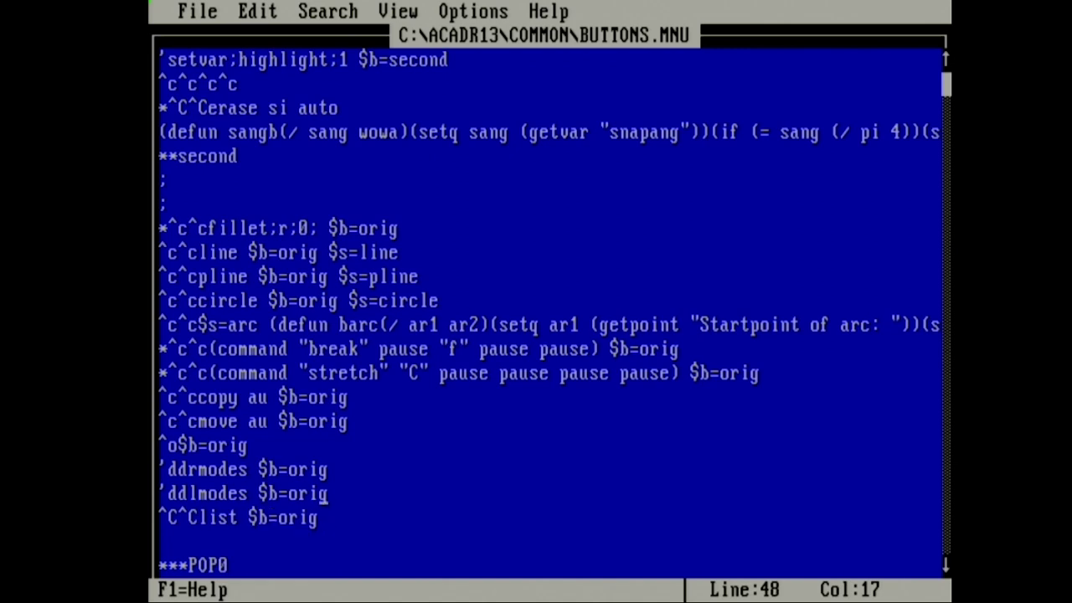